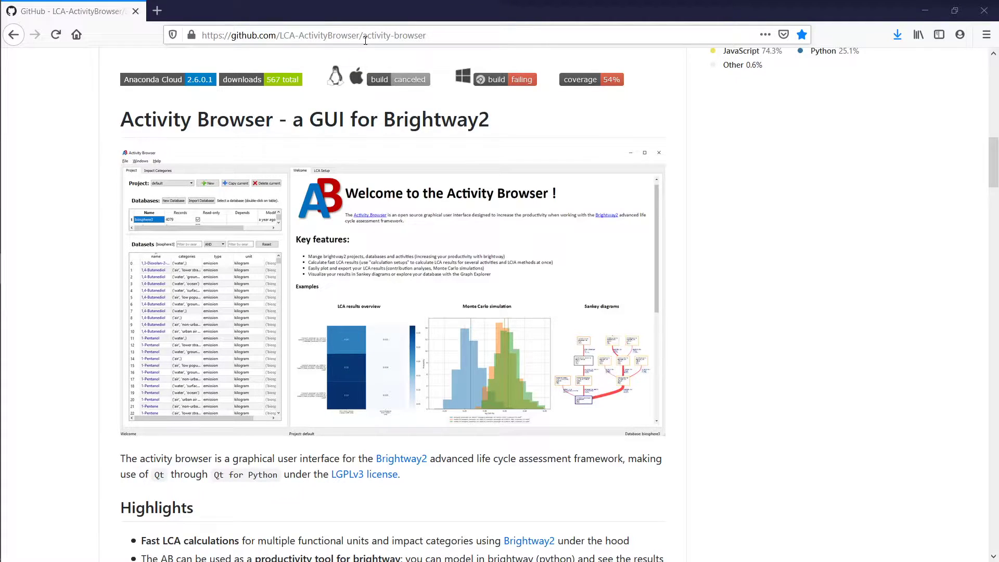
# - Scroll the README past Highlights and Contents to the five conda channel config commands
pyautogui.moveTo(995, 170); pyautogui.dragTo(993, 219)
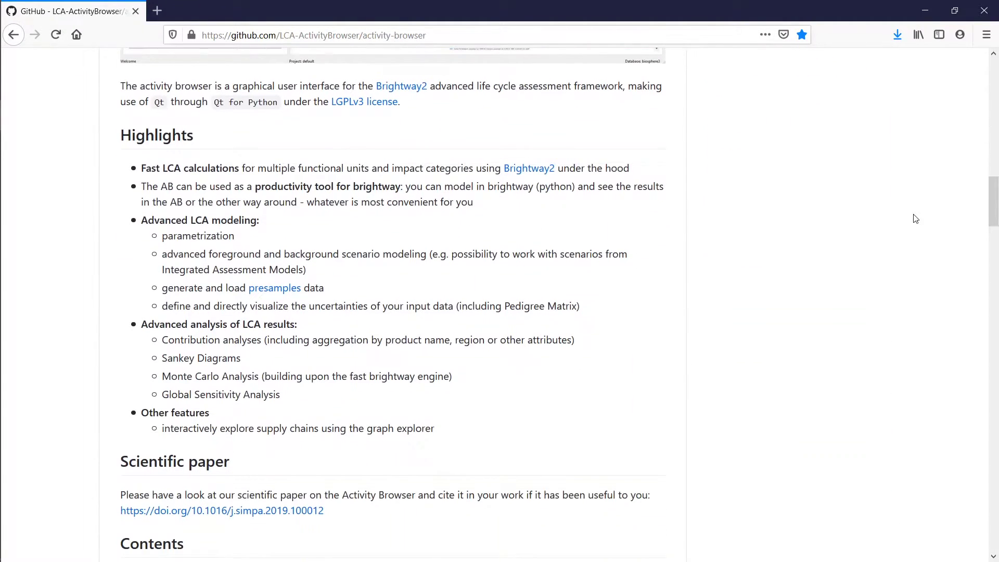
pyautogui.scroll(-5, 267, 354)
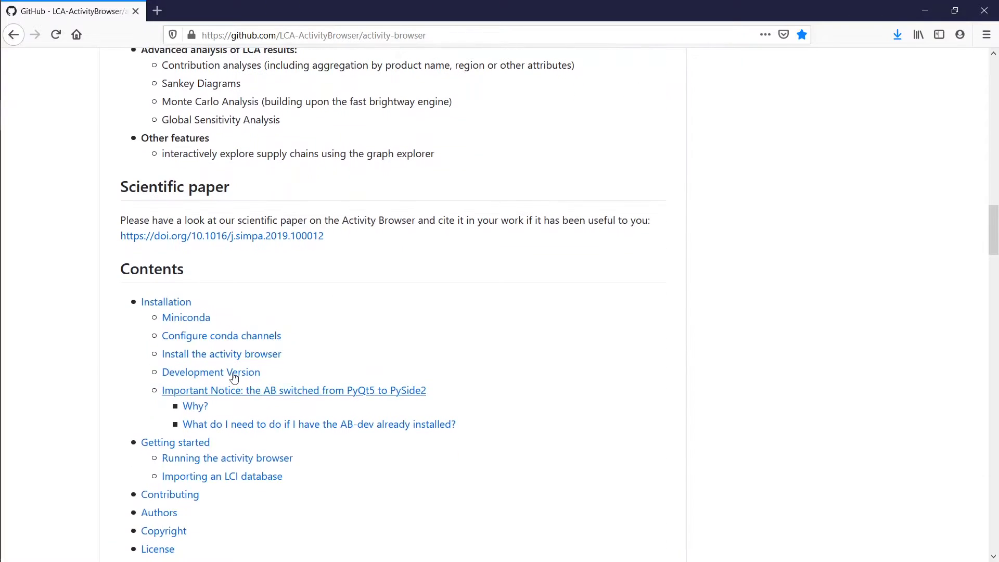
pyautogui.scroll(-3, 445, 325)
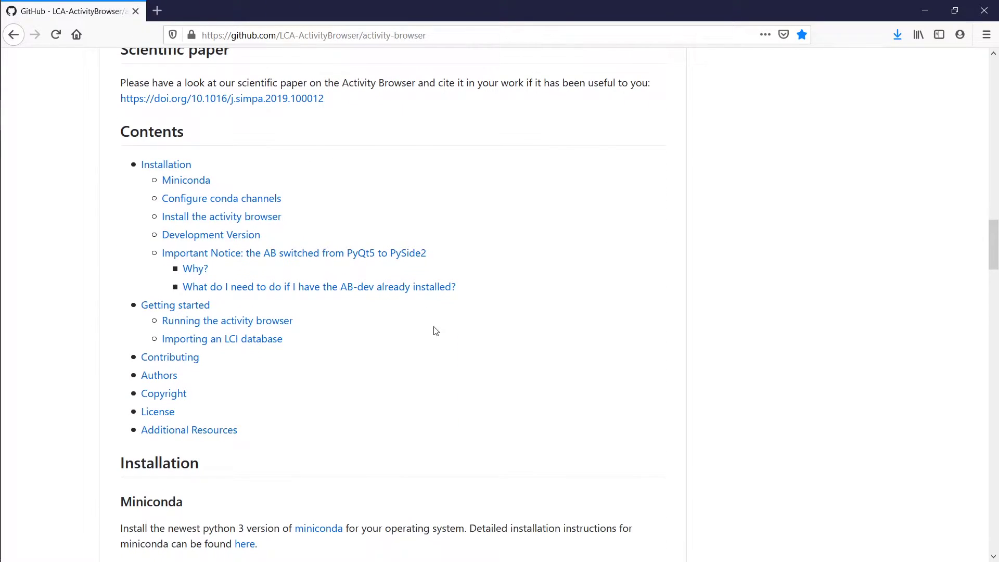
pyautogui.scroll(-5, 440, 369)
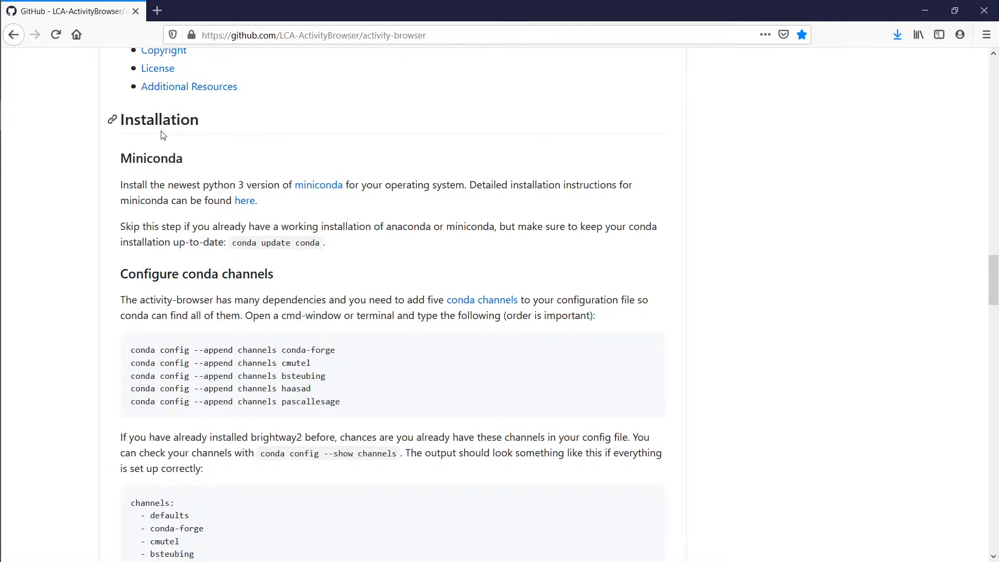
pyautogui.scroll(-1, 402, 334)
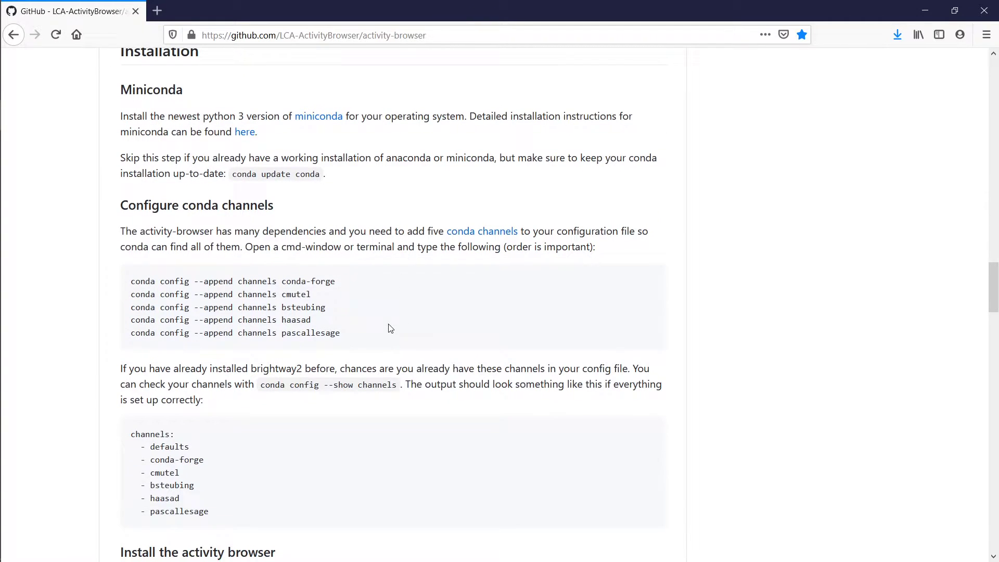
pyautogui.scroll(1, 388, 327)
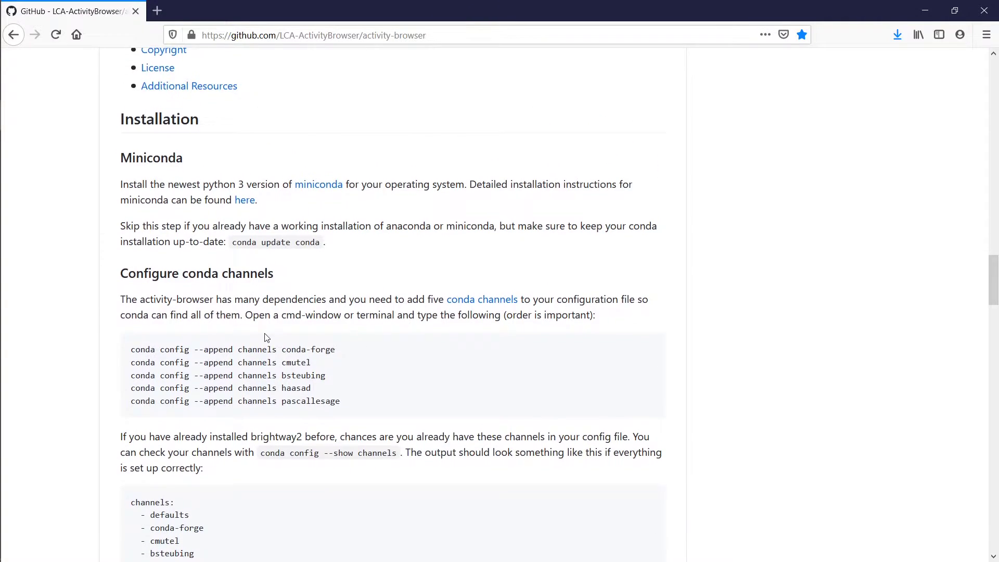
pyautogui.scroll(-3, 266, 338)
pyautogui.scroll(-1, 266, 338)
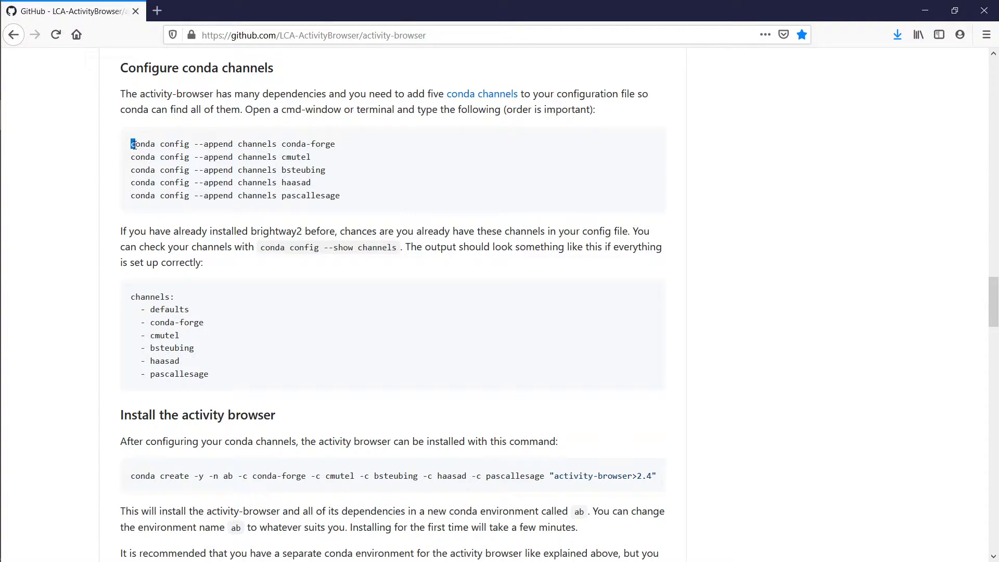
# - Run 'conda config --show channels' to list defaults, conda-forge, cmutel, bsteubing, haasad and pascallesage
pyautogui.moveTo(131, 146); pyautogui.dragTo(354, 155)
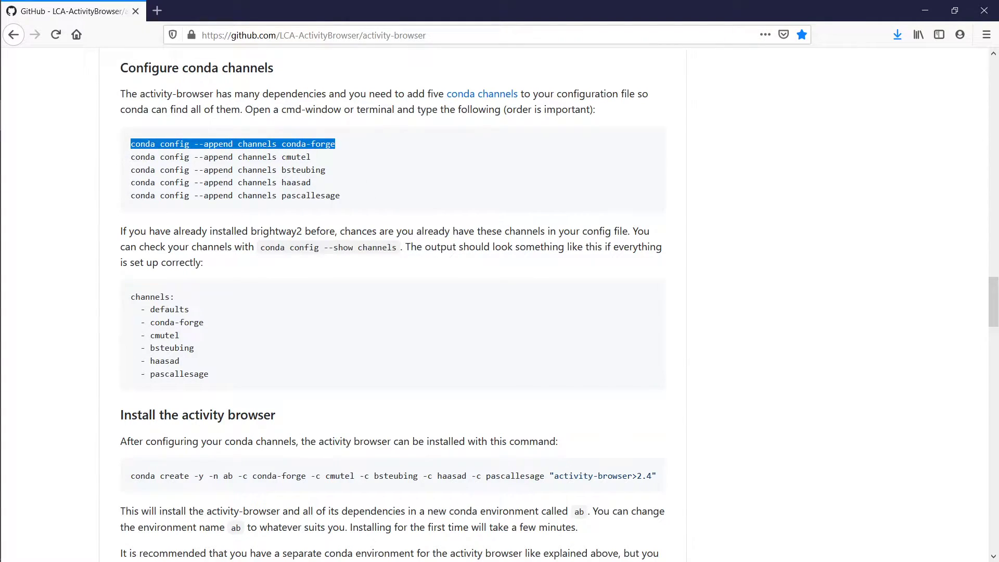
pyautogui.hotkey('alt', 'Tab')
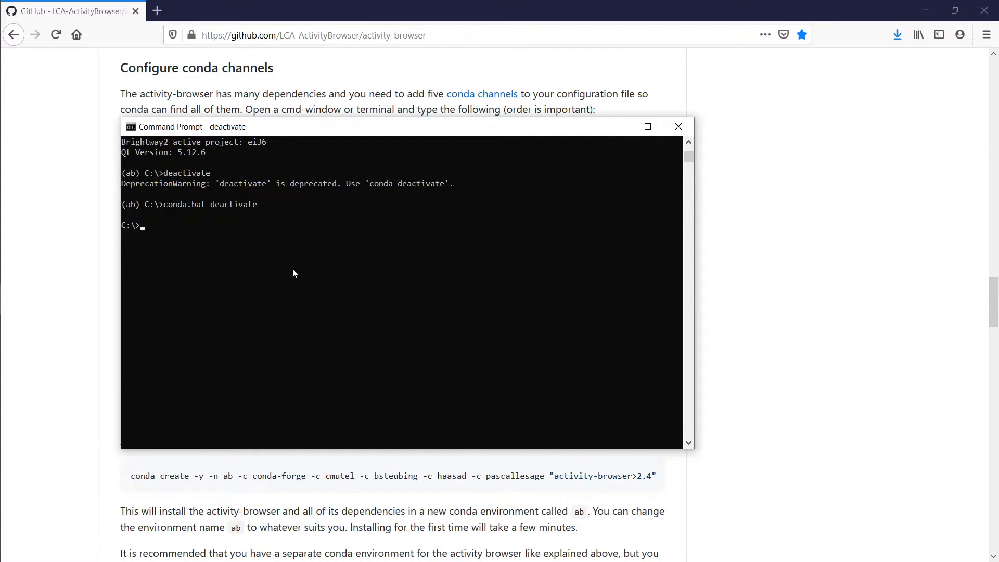
pyautogui.hotkey('alt', 'Tab')
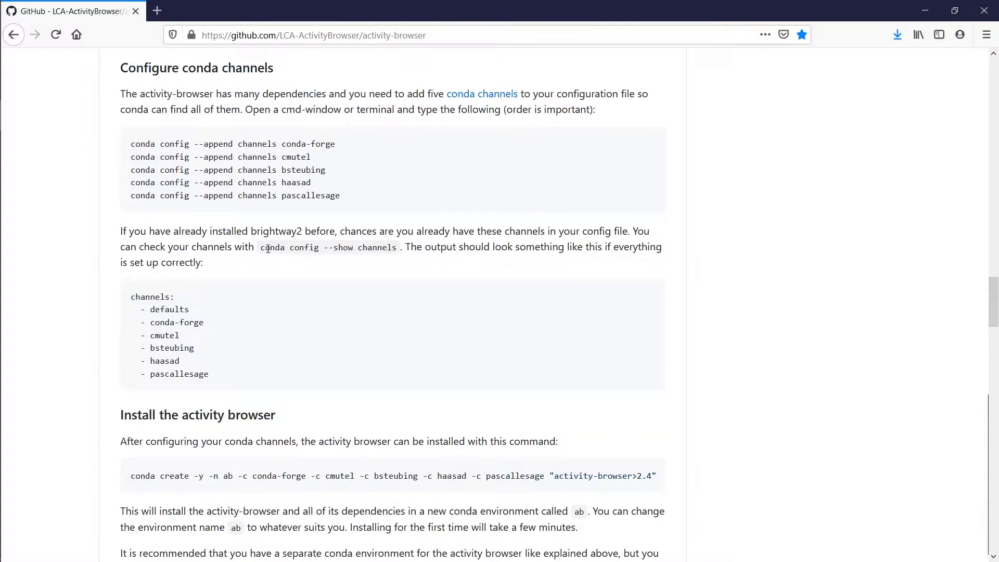
pyautogui.moveTo(260, 248); pyautogui.dragTo(400, 246)
pyautogui.hotkey('ctrl', 'c')
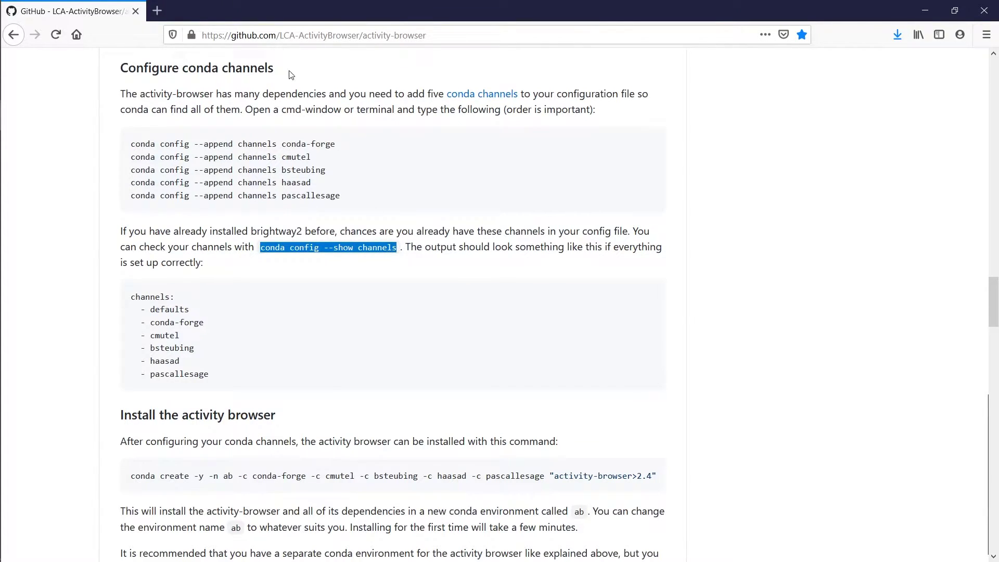
pyautogui.hotkey('alt', 'Tab')
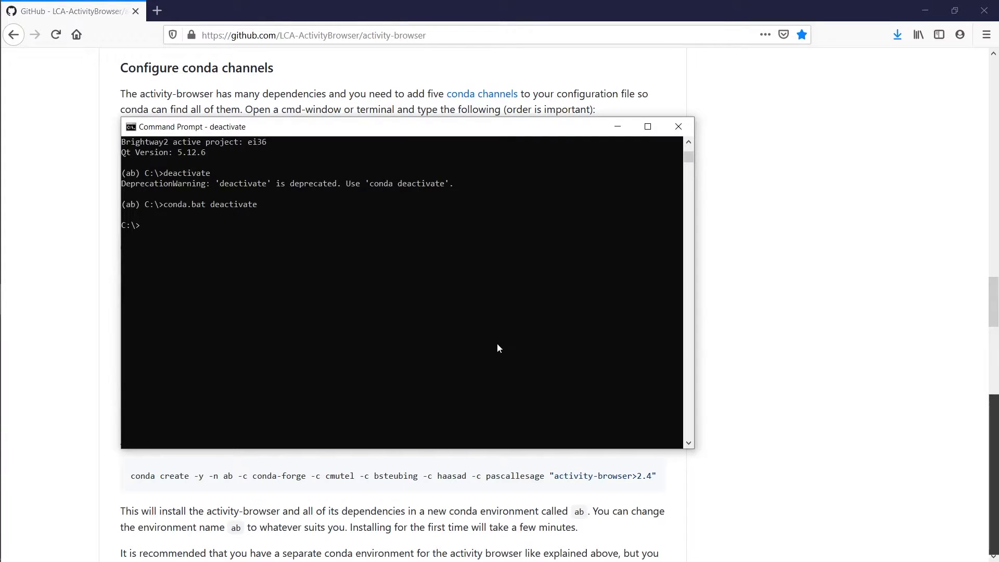
pyautogui.hotkey('ctrl', 'v')
pyautogui.press('Return')
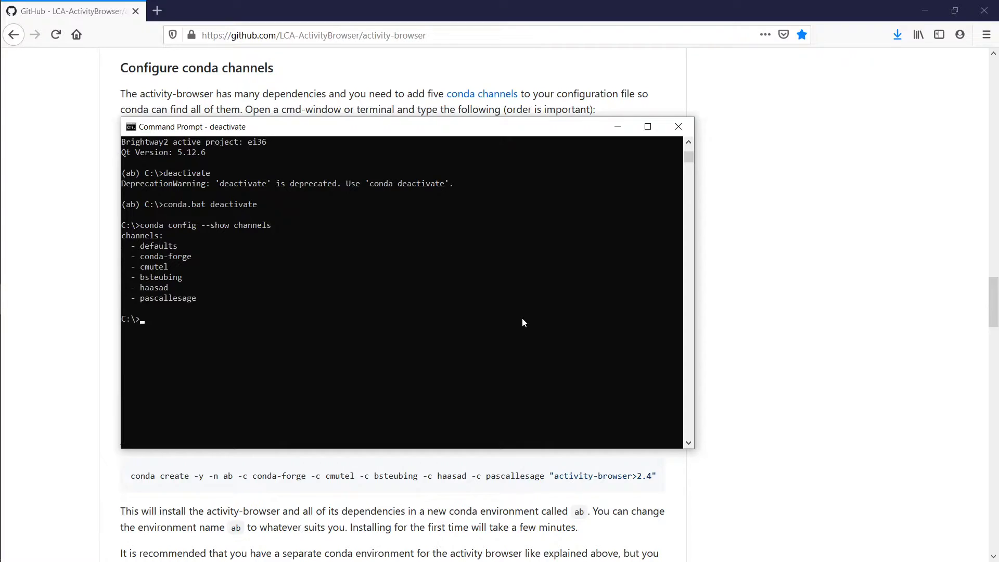
pyautogui.click(789, 342)
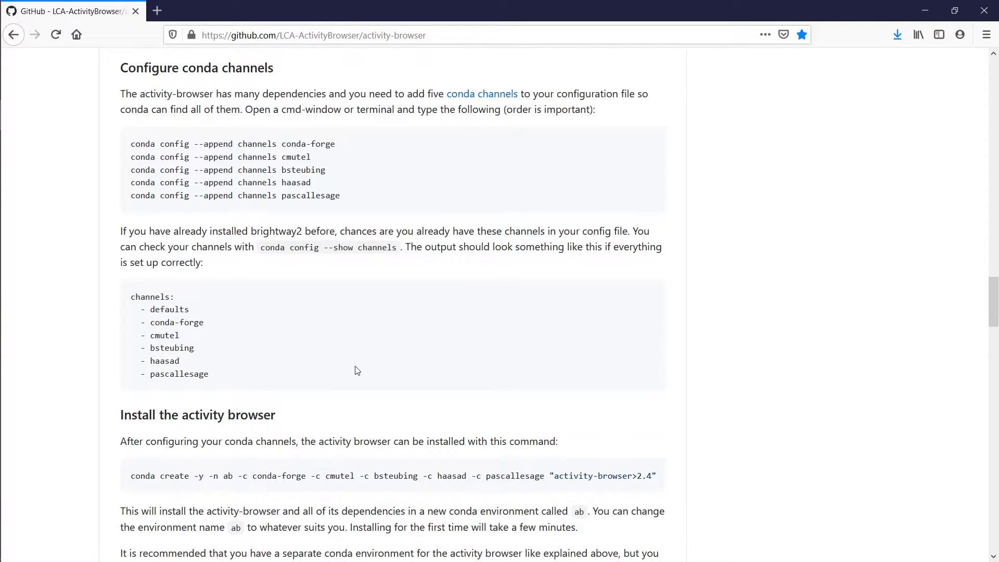
pyautogui.scroll(-4, 842, 427)
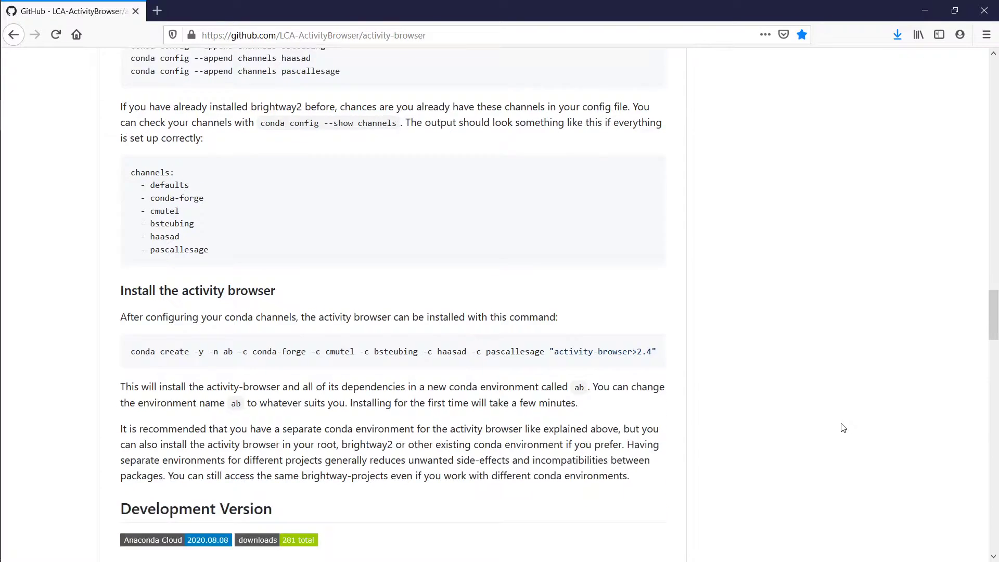
# - Highlight the stable install command 'conda create -y -n ab' and its 'activity-browser>2.4' requirement
pyautogui.scroll(-1, 826, 413)
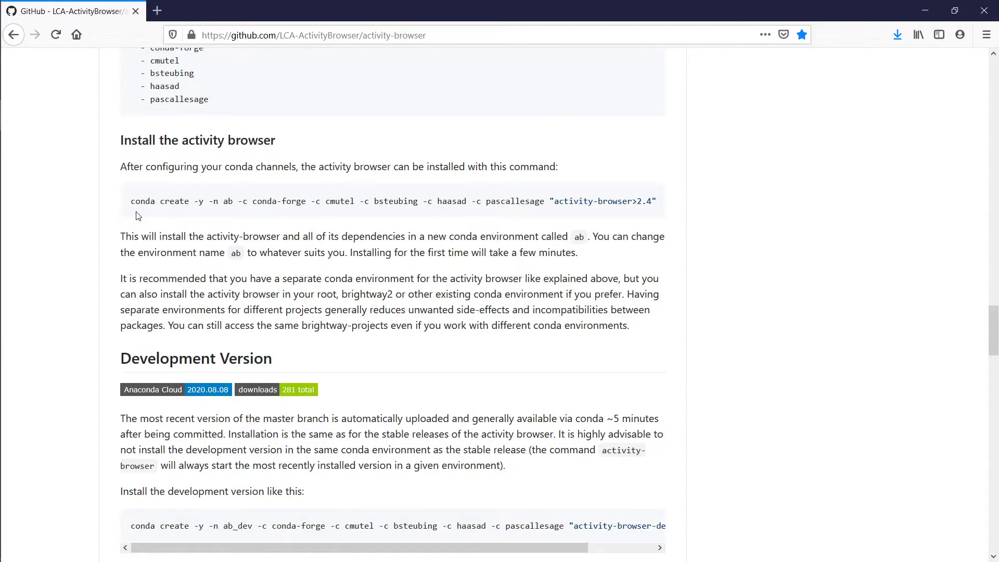
pyautogui.moveTo(130, 202); pyautogui.dragTo(661, 212)
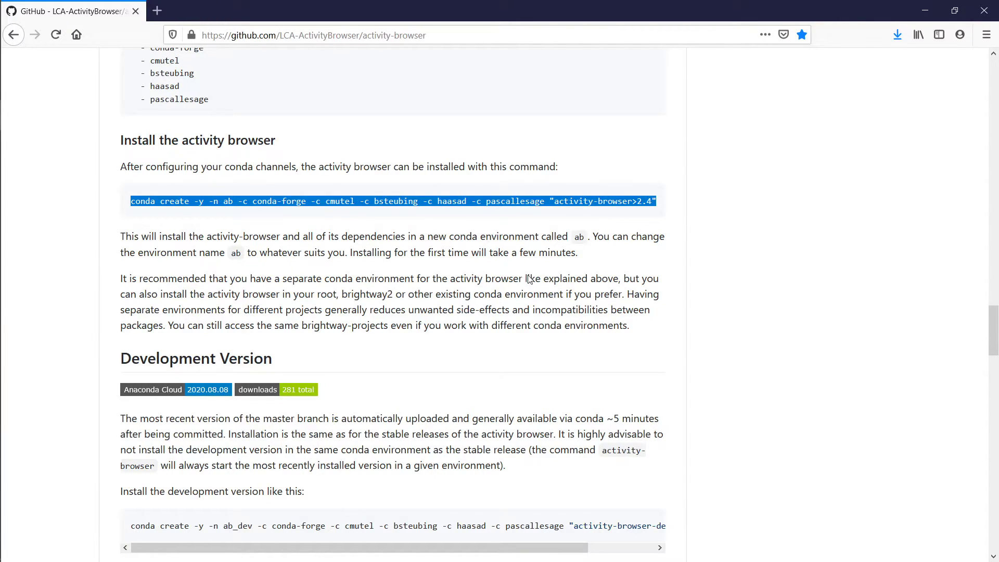
pyautogui.click(551, 391)
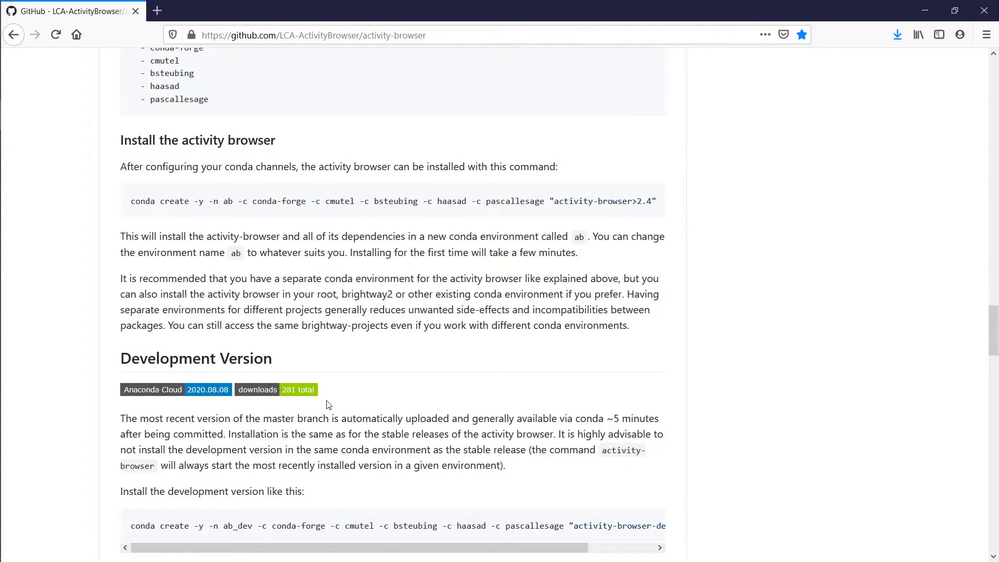
pyautogui.scroll(-2, 461, 352)
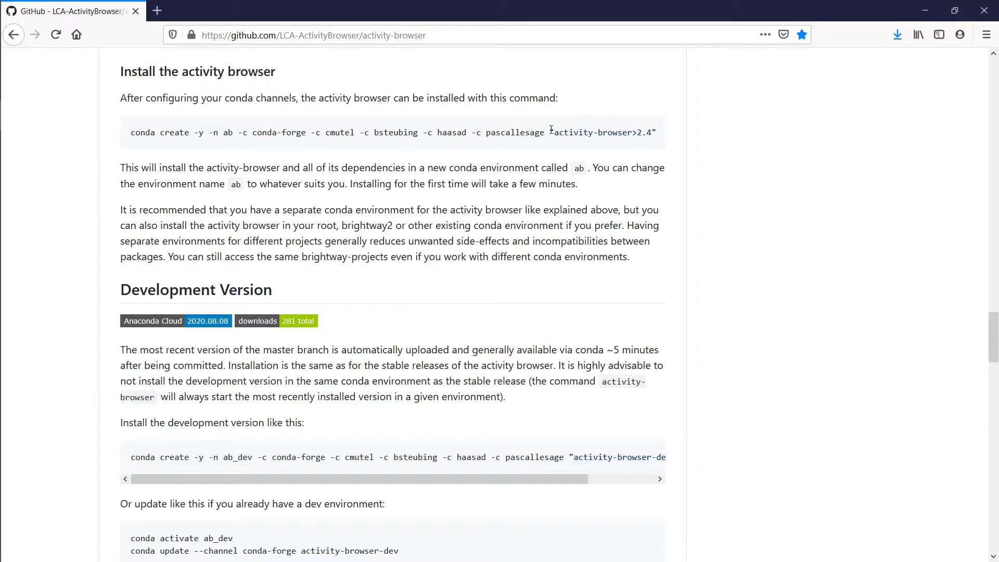
pyautogui.moveTo(551, 131); pyautogui.dragTo(657, 133)
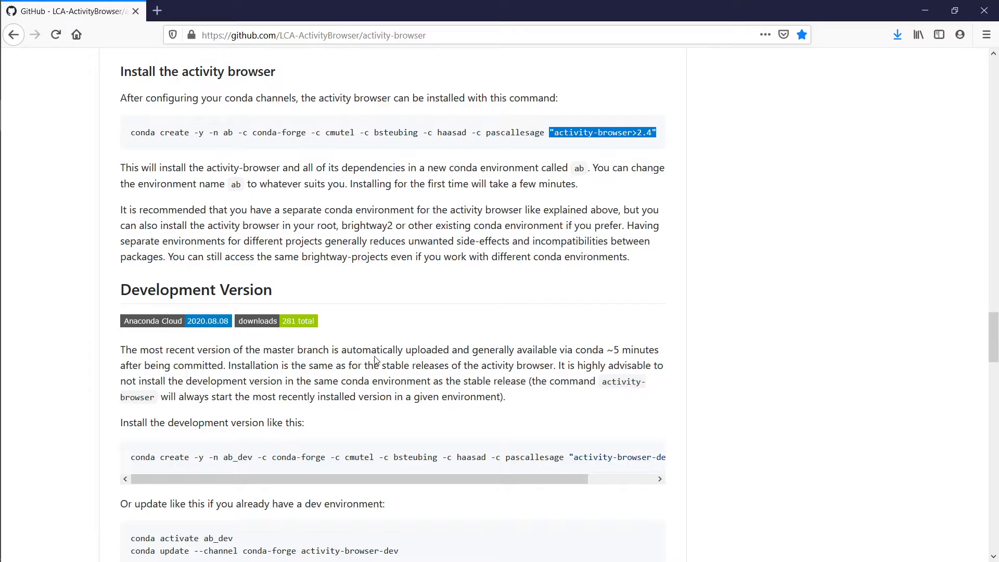
# - Review the Development Version install command, then scroll back up to Install the activity browser
pyautogui.scroll(-3, 375, 391)
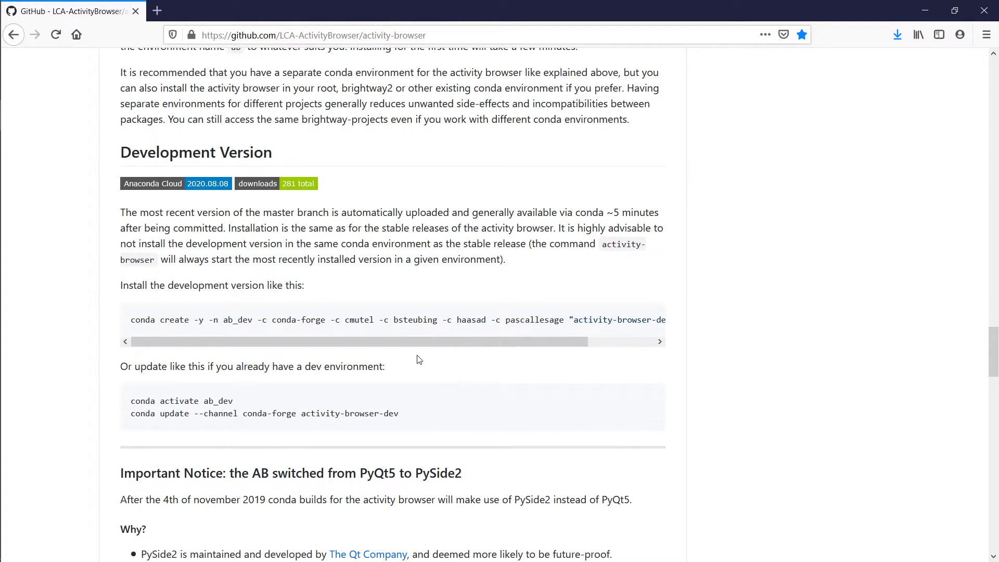
pyautogui.moveTo(131, 319); pyautogui.dragTo(683, 330)
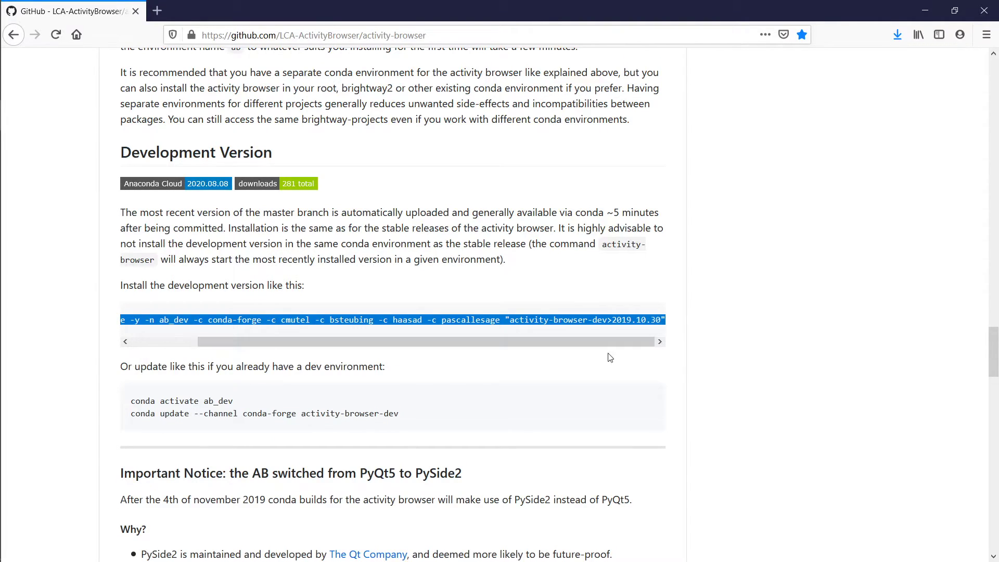
pyautogui.moveTo(594, 340); pyautogui.dragTo(468, 339)
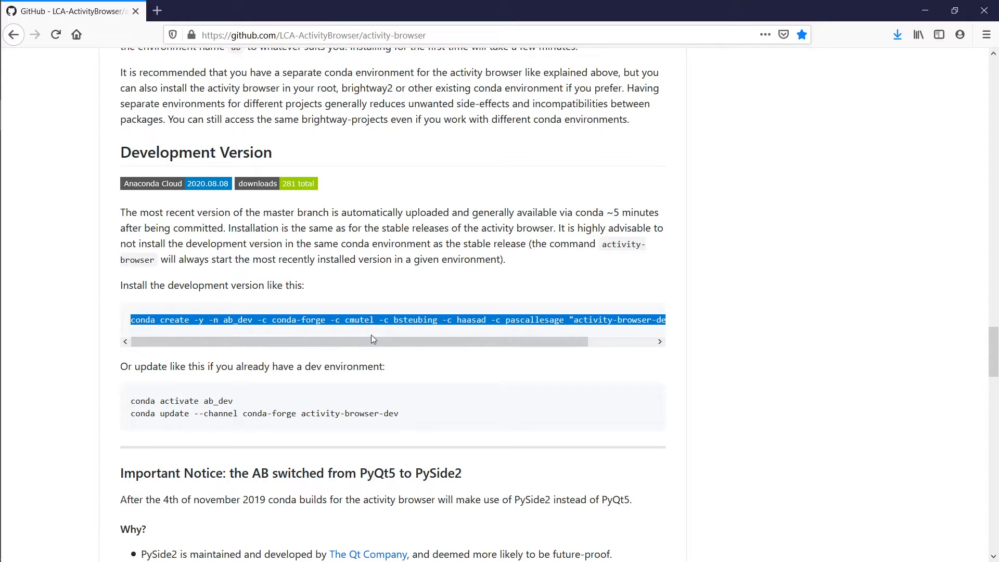
pyautogui.click(237, 307)
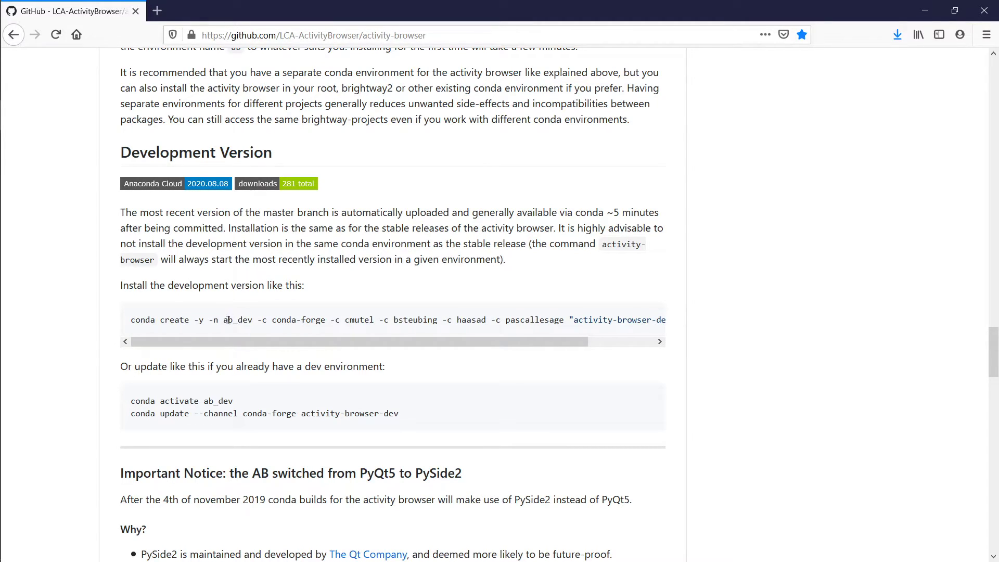
pyautogui.scroll(3, 241, 319)
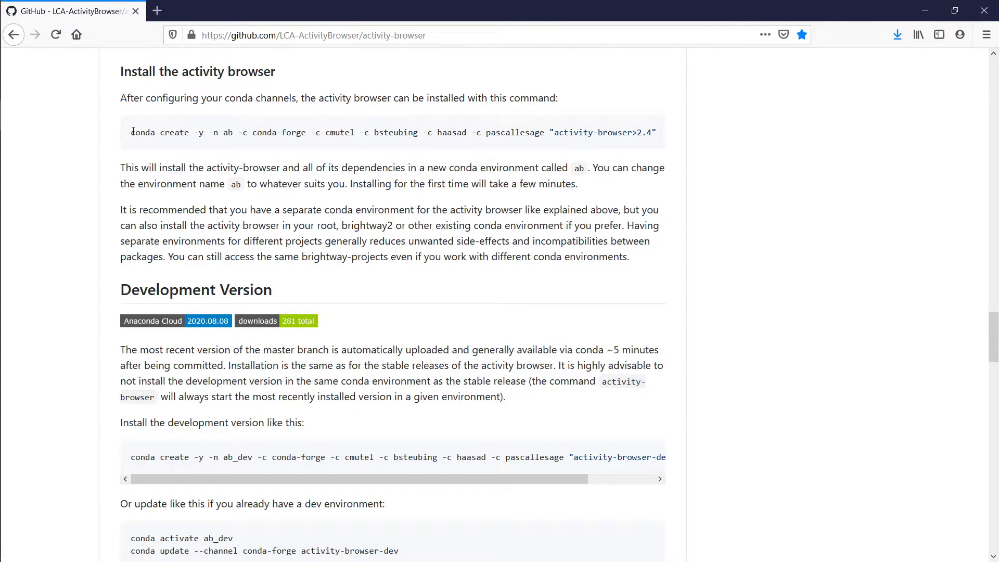
# - Paste the conda create install command at the C:\> prompt, then clear it without running
pyautogui.moveTo(131, 135); pyautogui.dragTo(659, 135)
pyautogui.hotkey('ctrl', 'c')
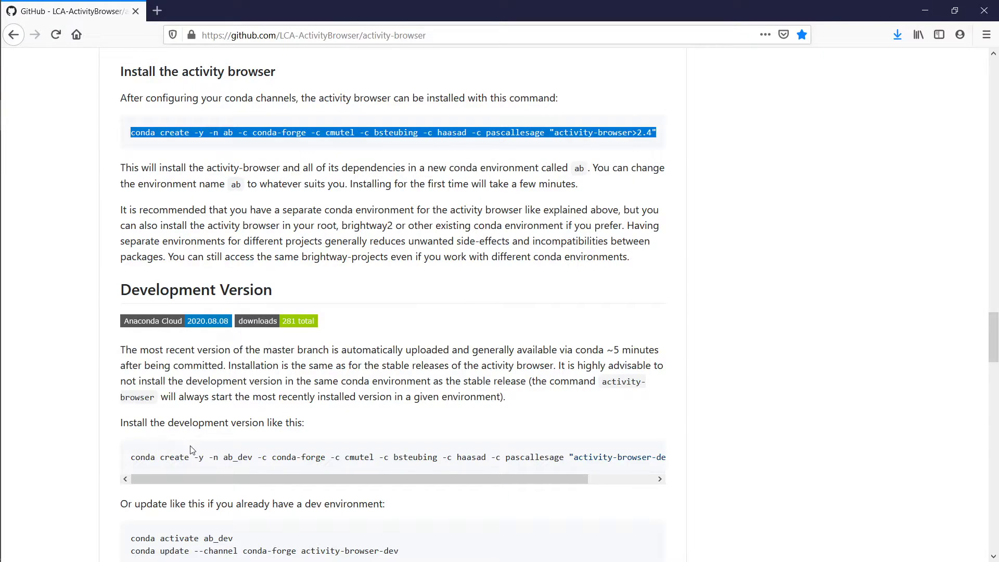
pyautogui.hotkey('alt', 'Tab')
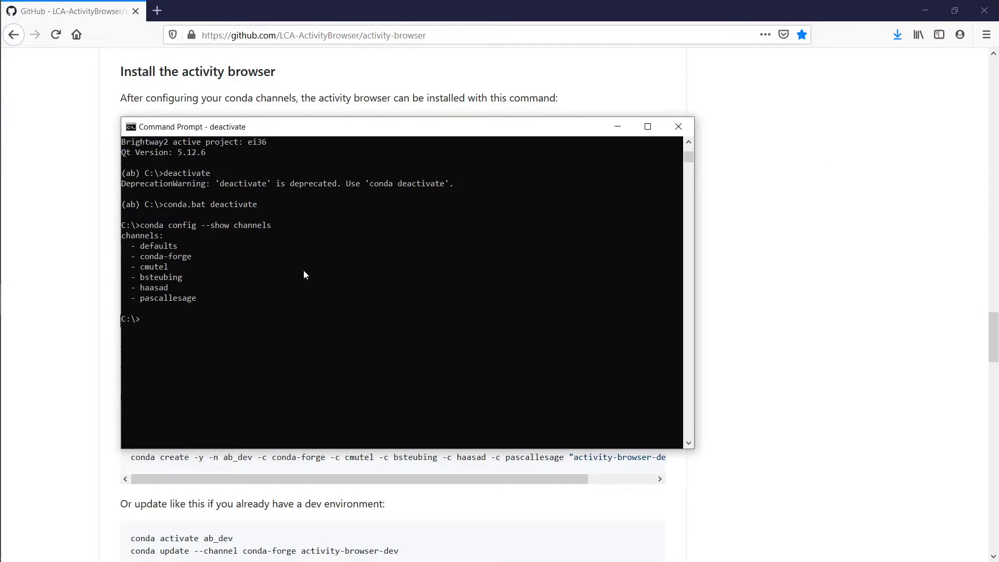
pyautogui.rightClick(251, 332)
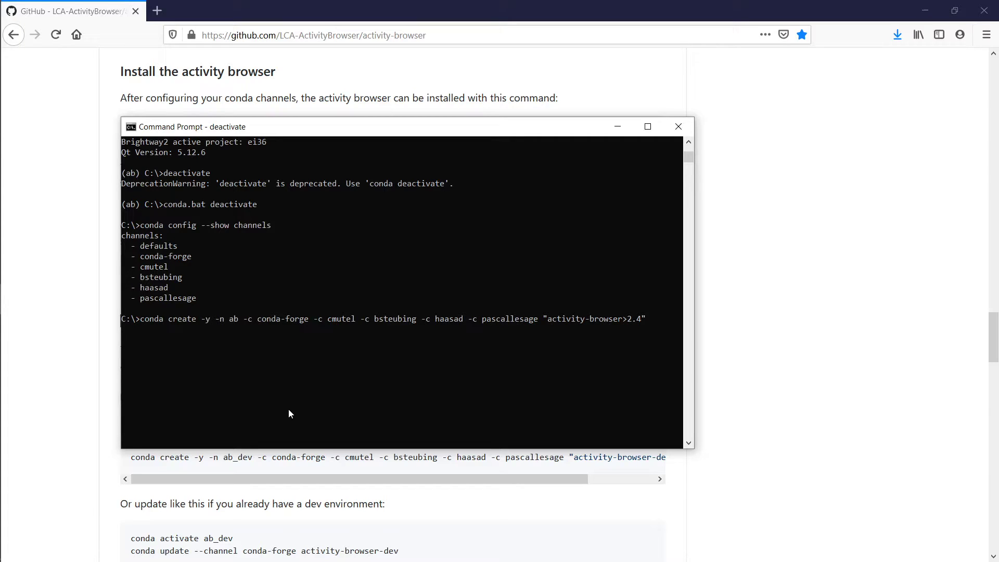
pyautogui.press('Escape')
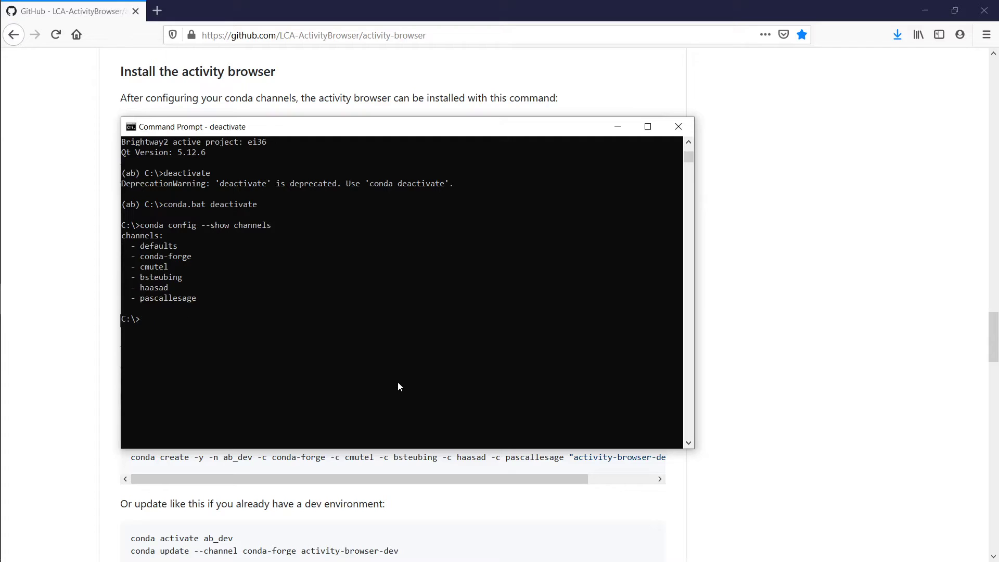
# - Highlight the environment name 'ab' in the README and start typing 'activate' at the prompt
pyautogui.hotkey('alt', 'Tab')
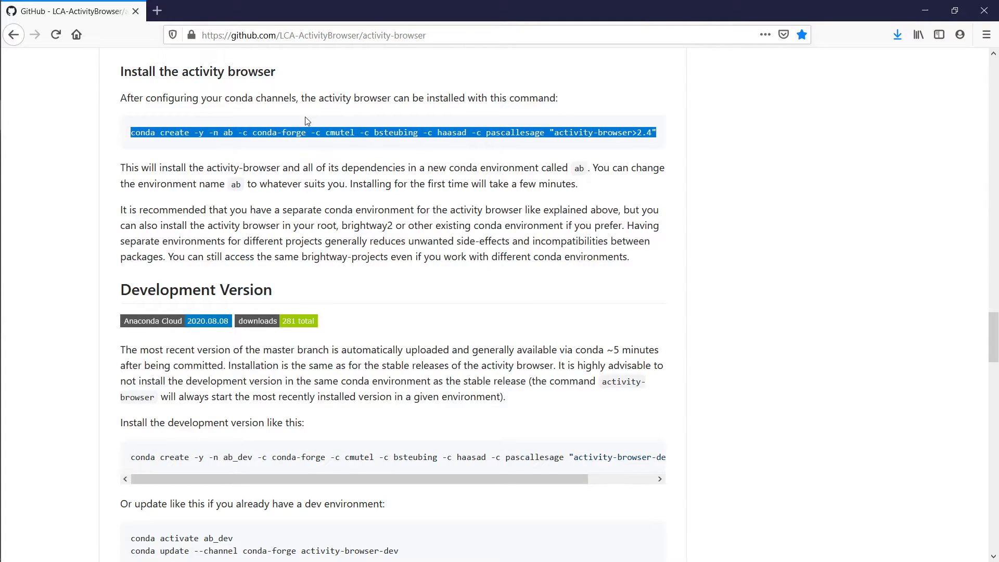
pyautogui.click(222, 156)
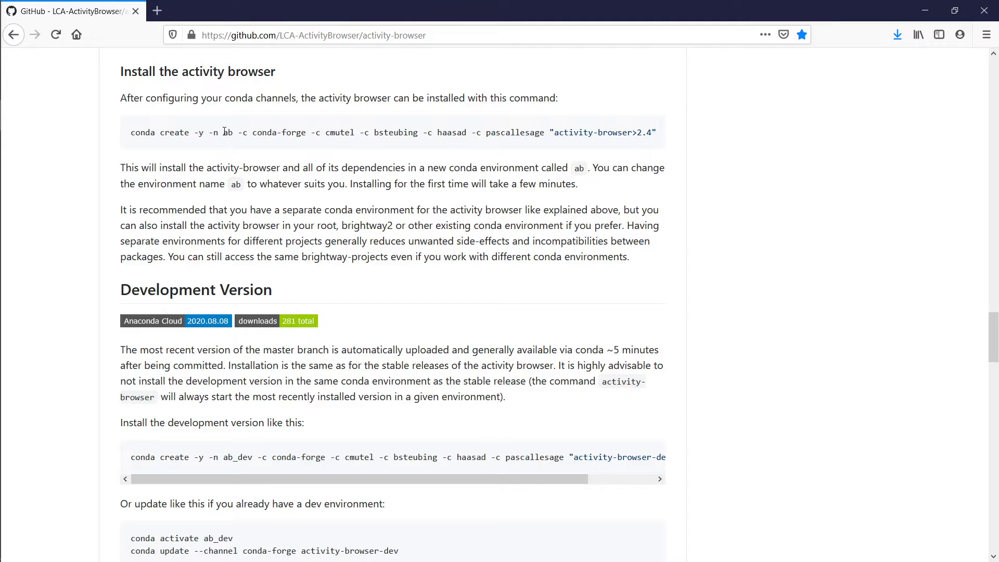
pyautogui.doubleClick(225, 132)
pyautogui.hotkey('alt', 'Tab')
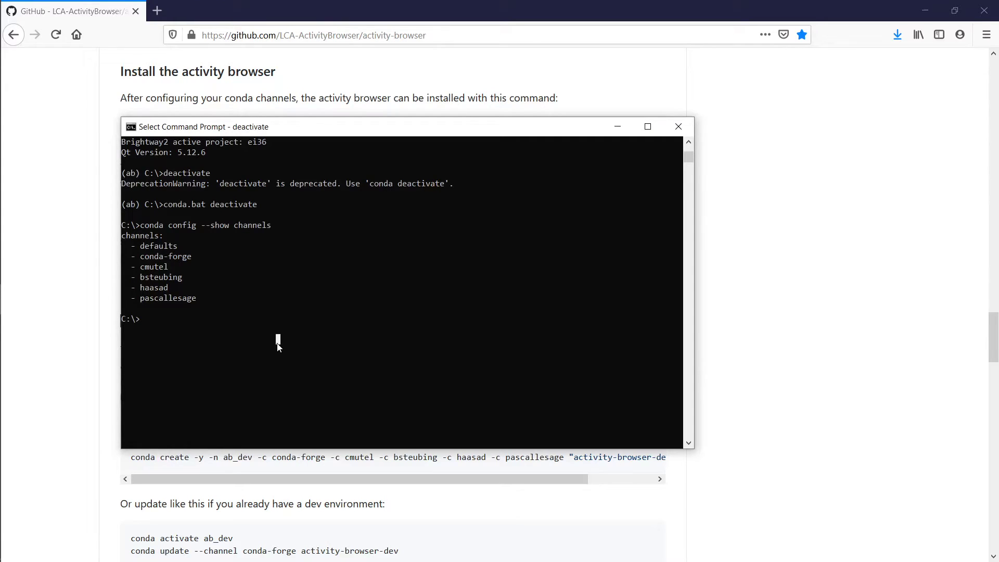
pyautogui.write('activ')
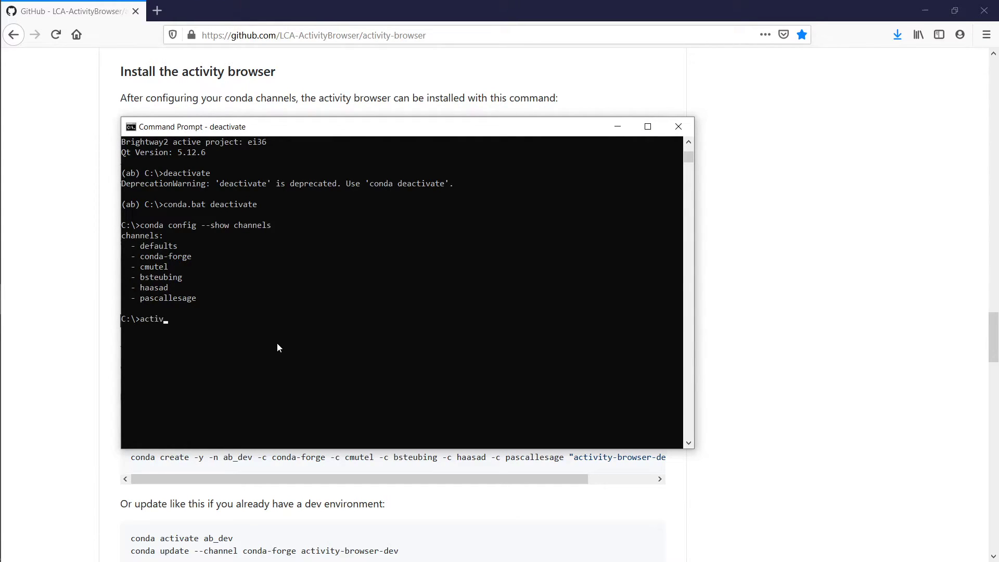
pyautogui.write('ate')
# - Run 'activate ab', then 'activity-browser' to launch Activity Browser on project ei36
pyautogui.write('ab')
pyautogui.press('Return')
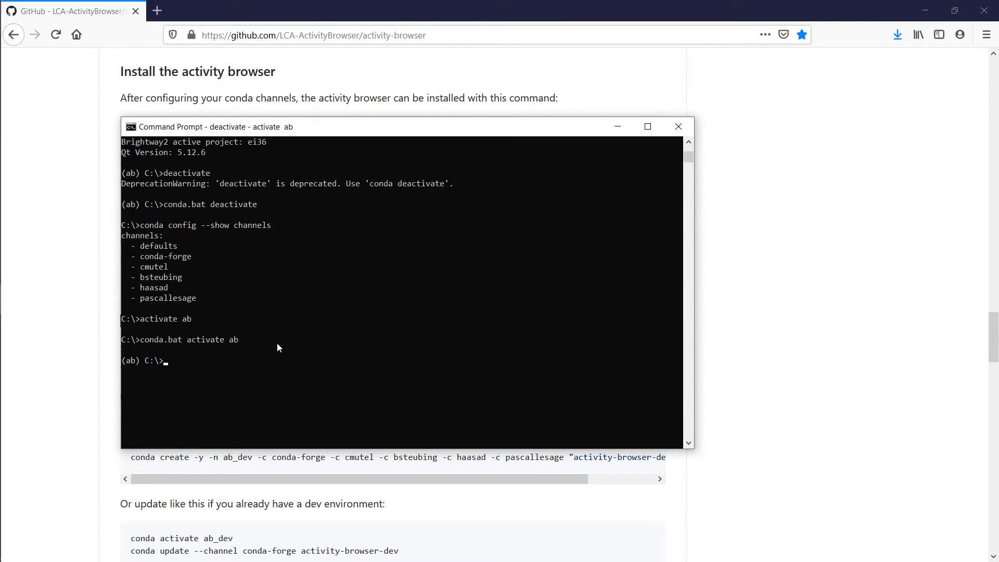
pyautogui.write('activity-browser')
pyautogui.press('Return')
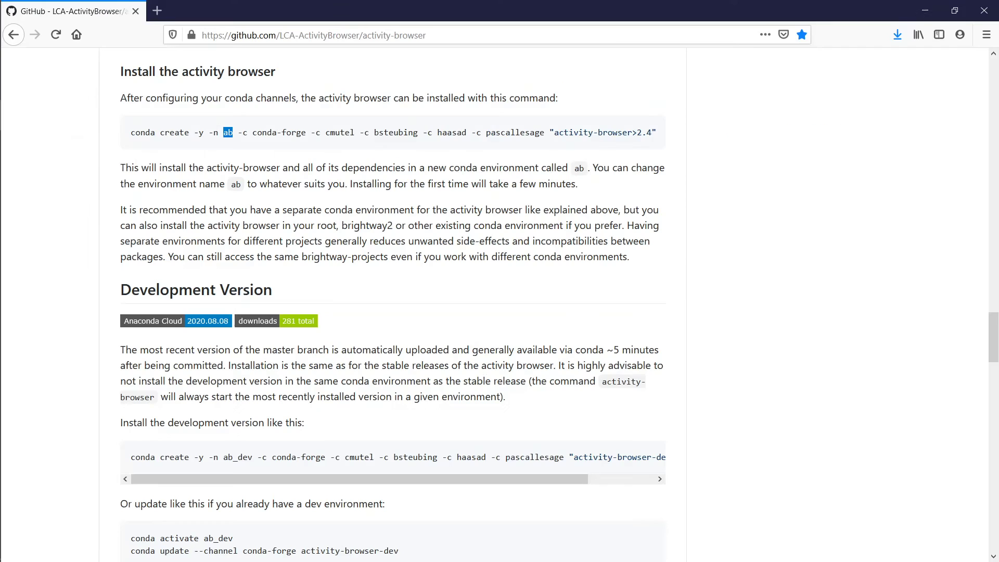
# - Scroll back to the top of the LCA-ActivityBrowser/activity-browser repository page
pyautogui.moveTo(995, 325); pyautogui.dragTo(996, 50)
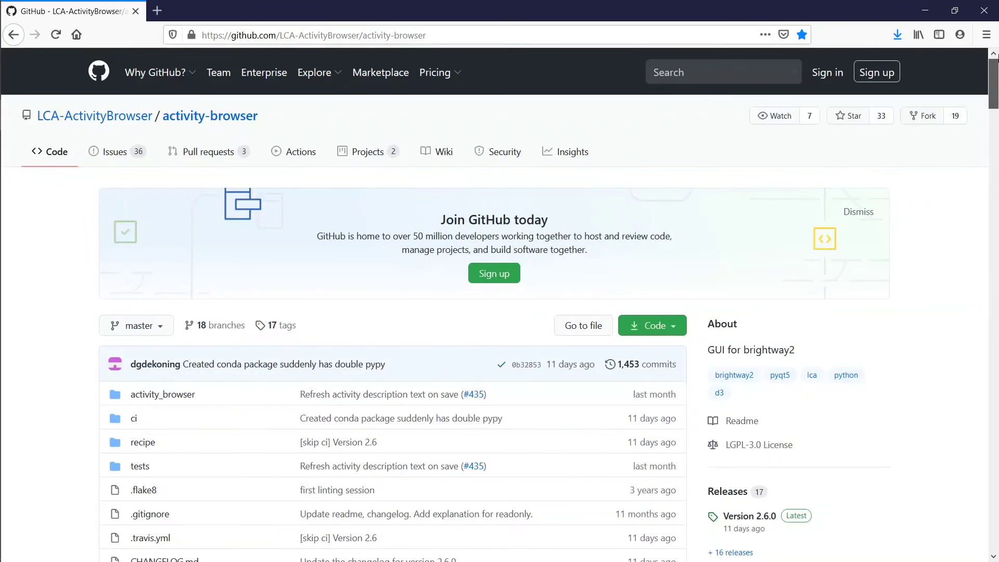